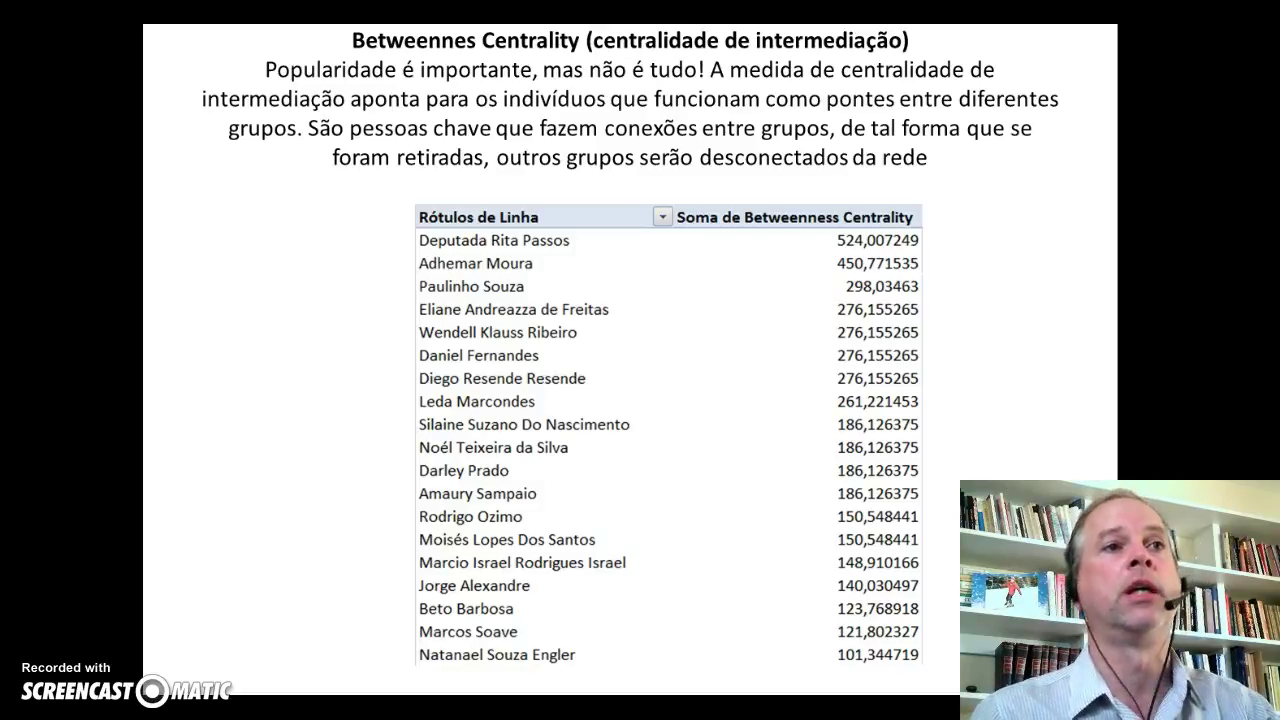
- Go through the slides on closeness centrality, eigenvector centrality, PageRank and clustering coefficient to the end of the slide show
key("Page_Down")
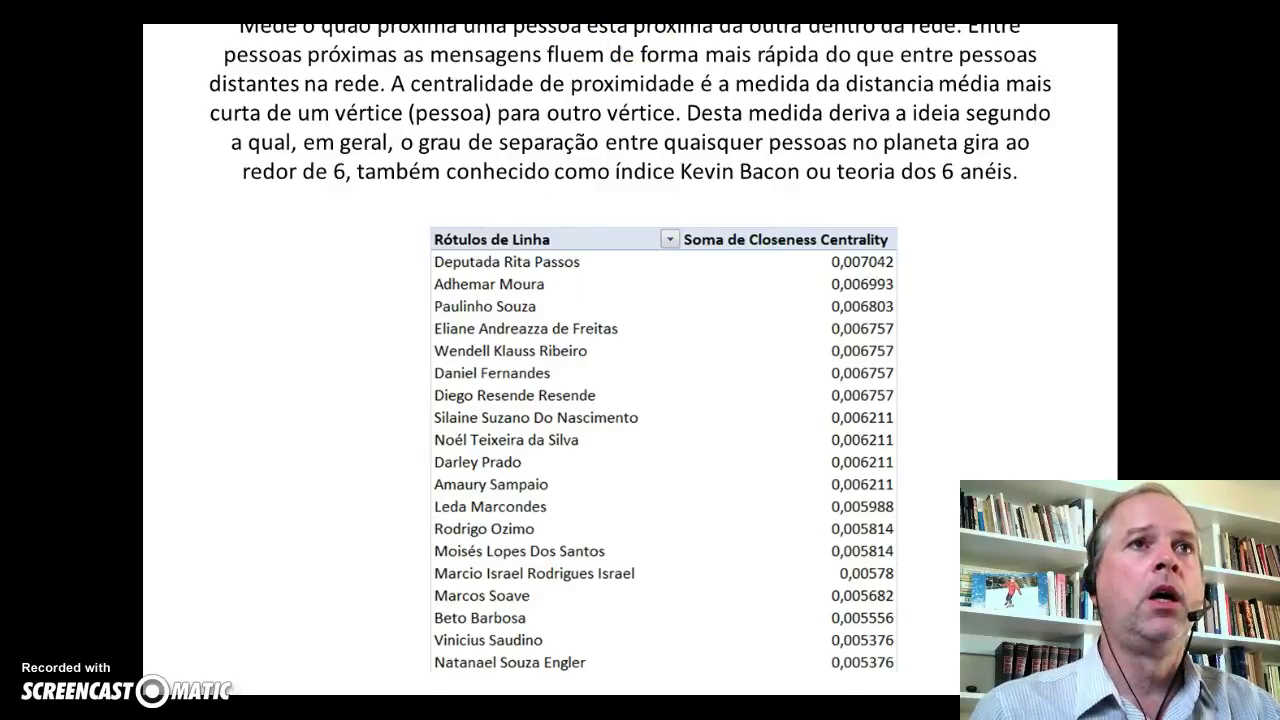
scroll(630, 360, "up", 1)
scroll(630, 360, "up", 1)
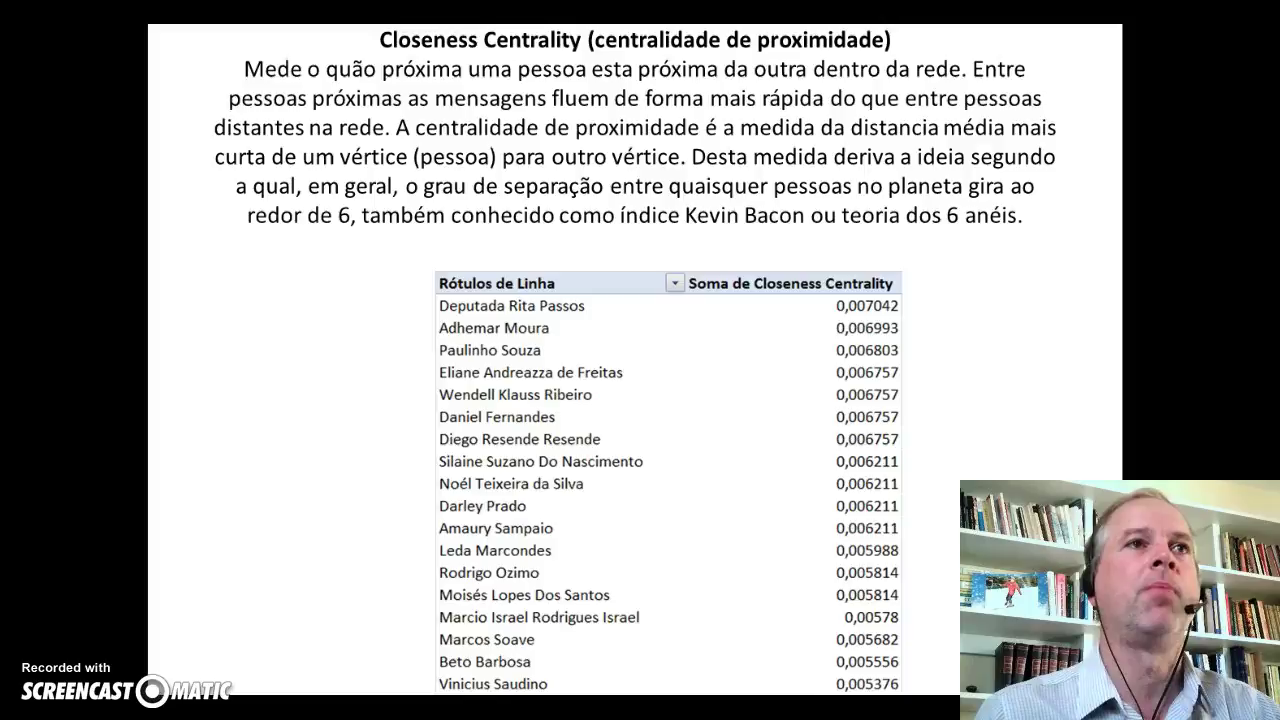
key("Right")
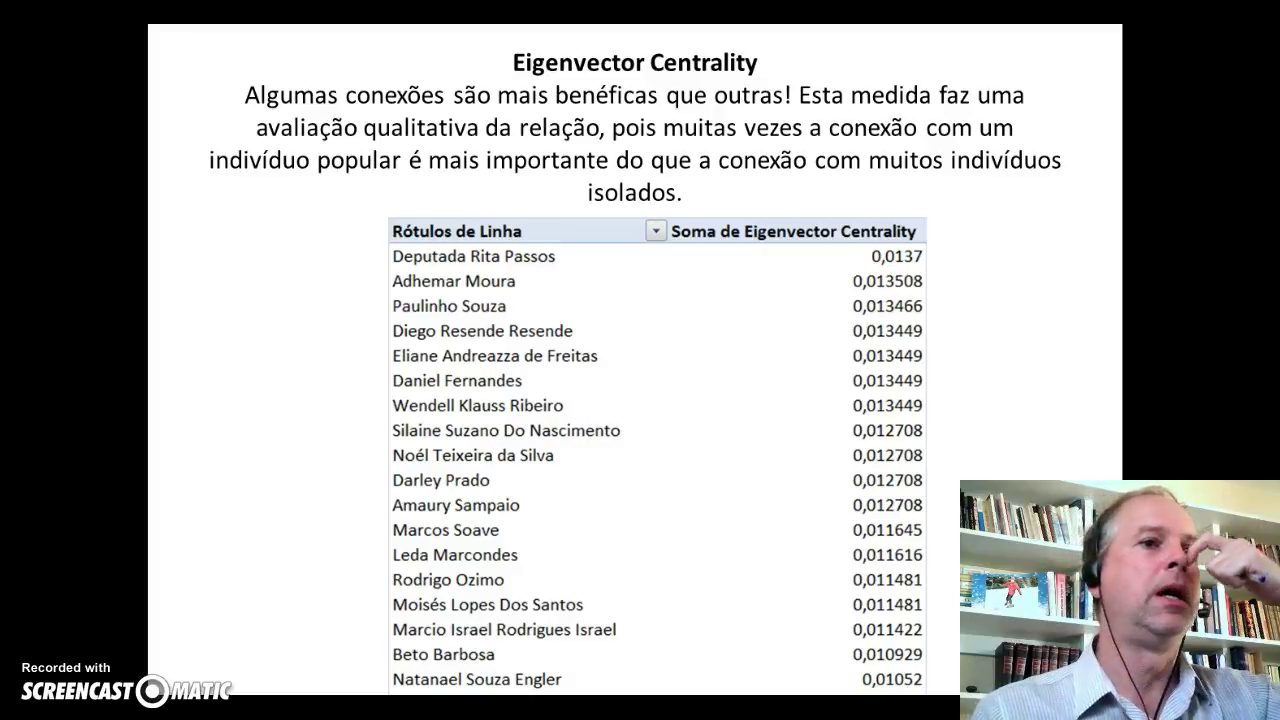
key("Right")
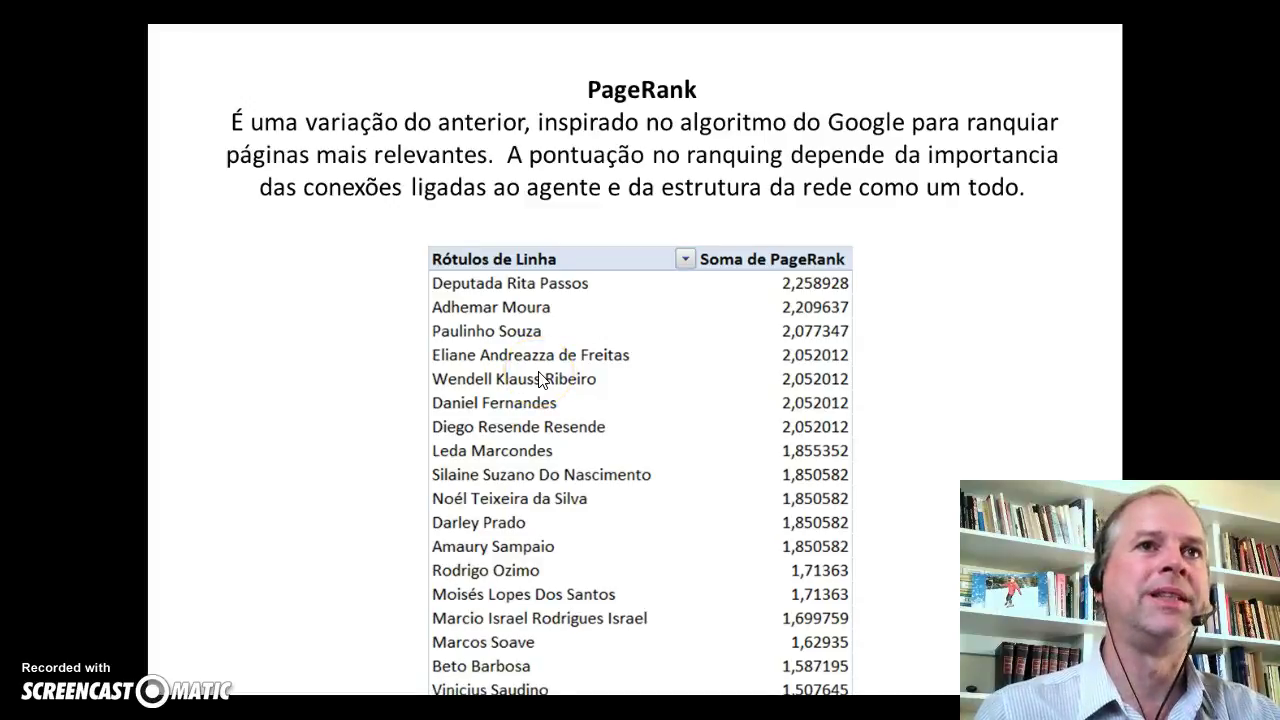
key("Right")
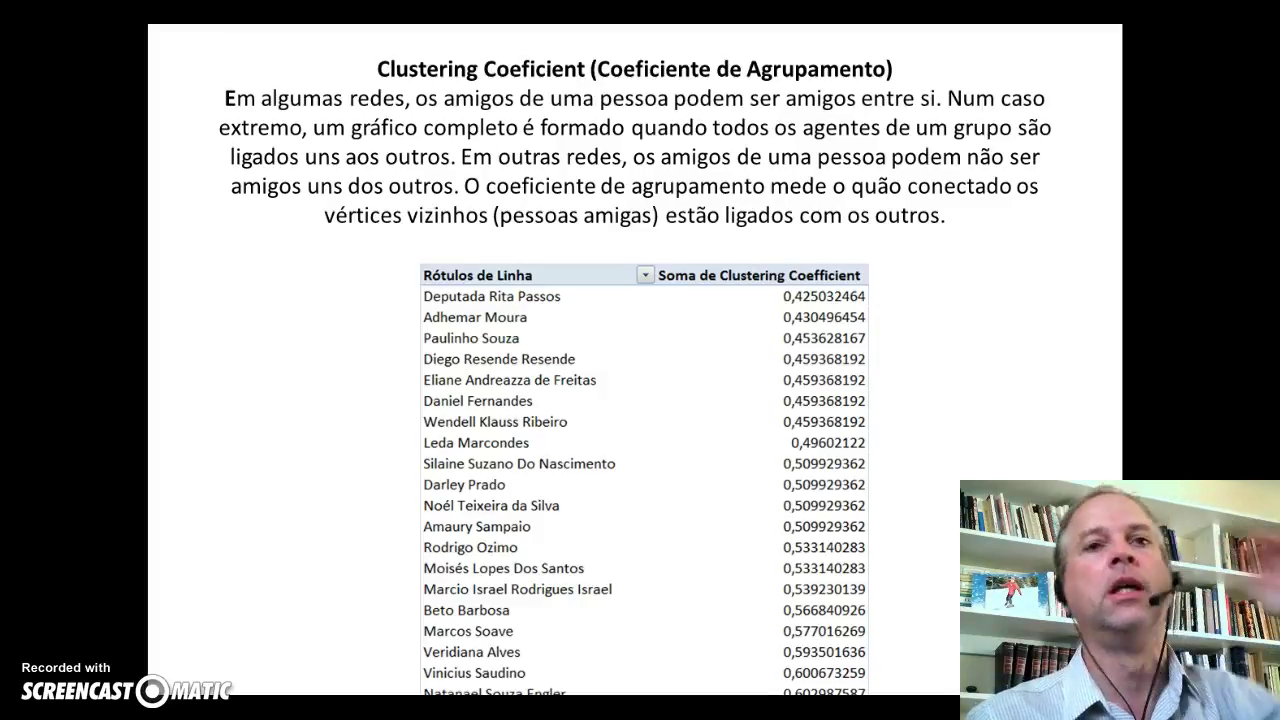
key("Right")
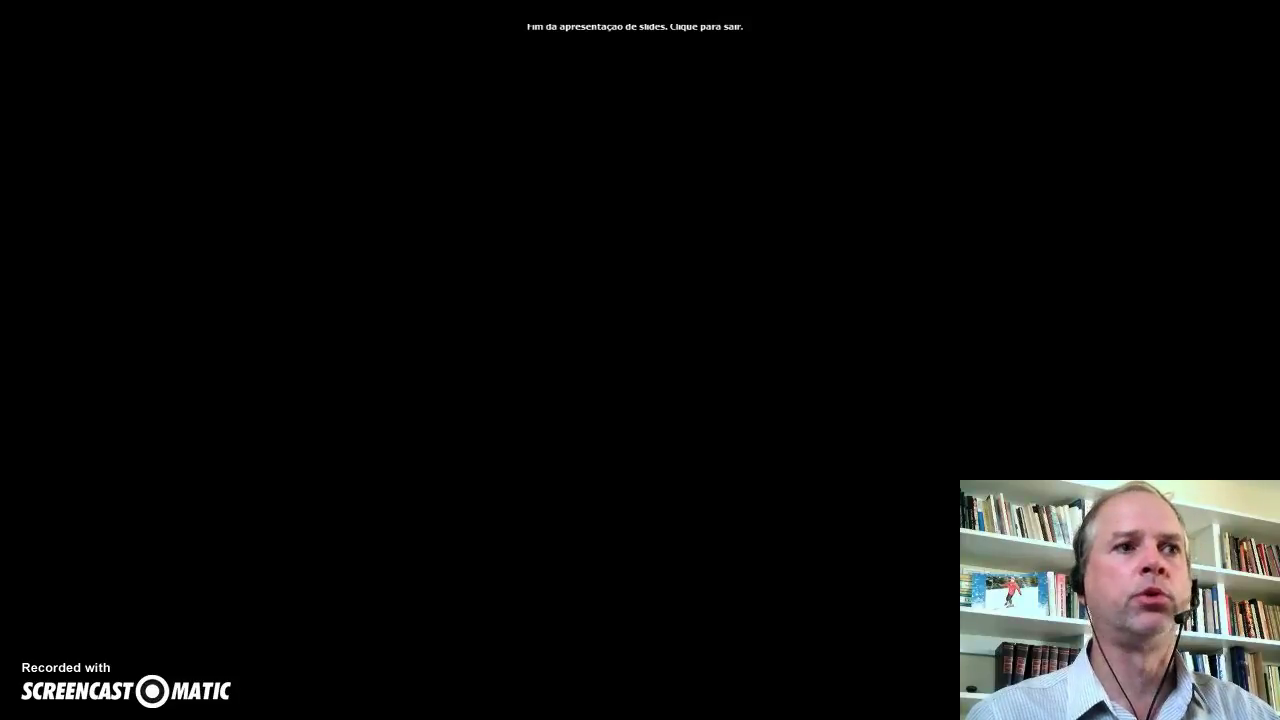
- Exit the slide show, minimize the presentation and switch to the NodeXL workbook in Excel
key("Right")
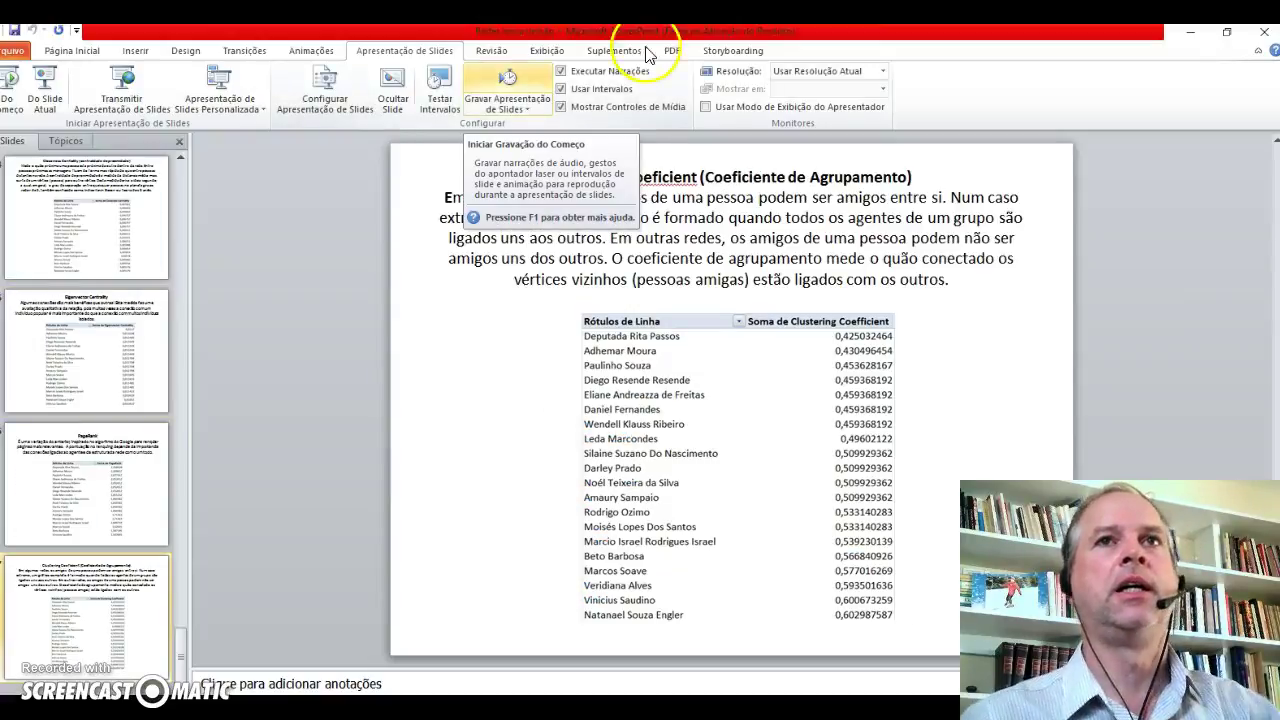
left_click(1190, 33)
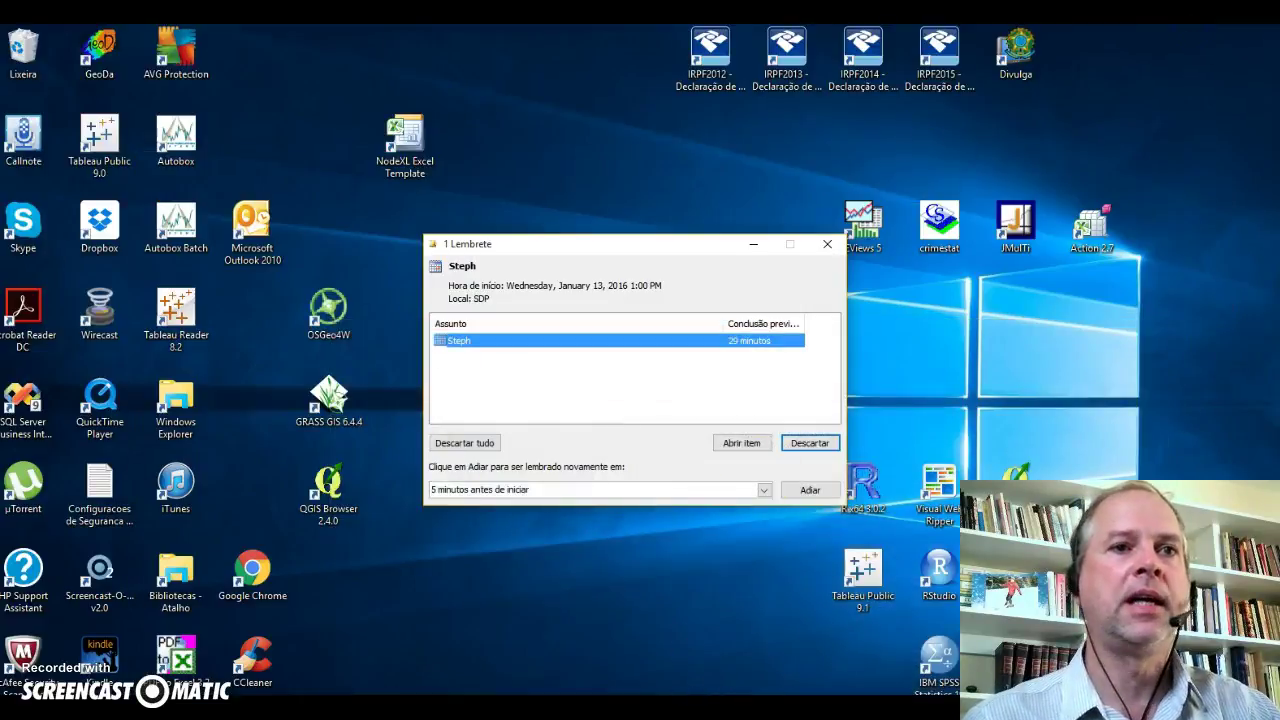
key("alt+Tab")
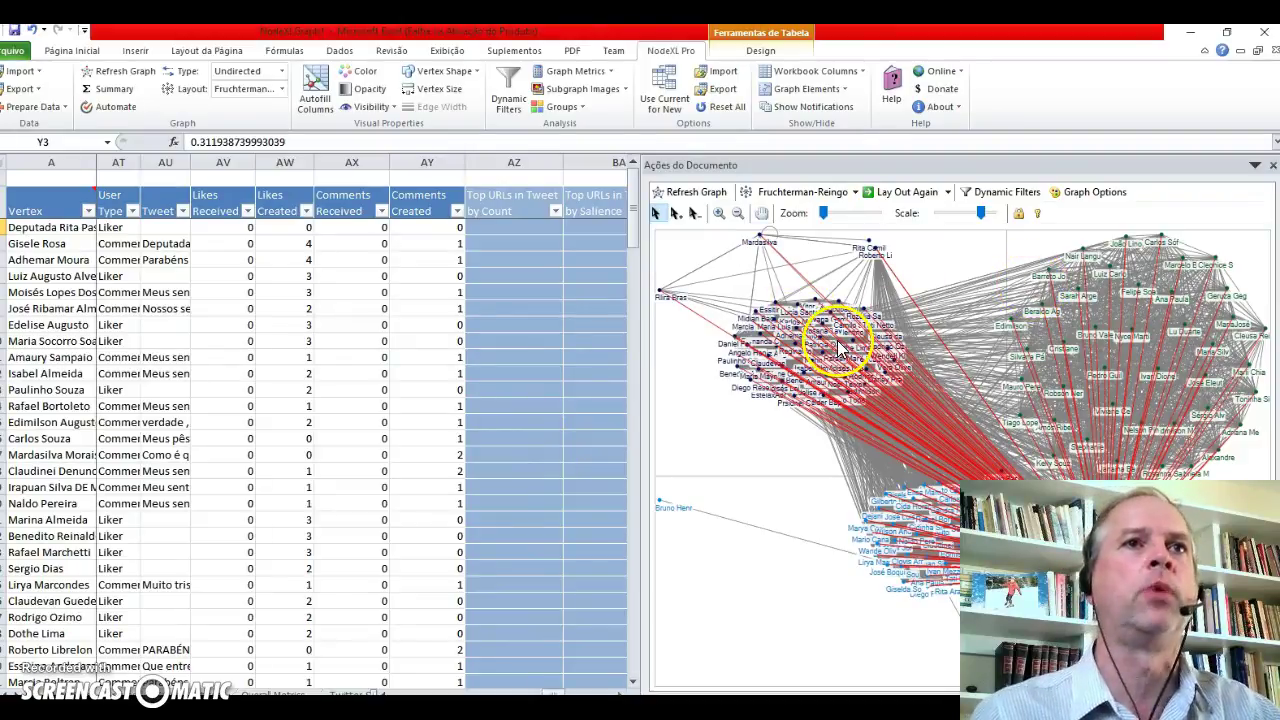
- Change the graph layout to Harel-Koren Fast Multiscale and refresh the graph
left_click(852, 204)
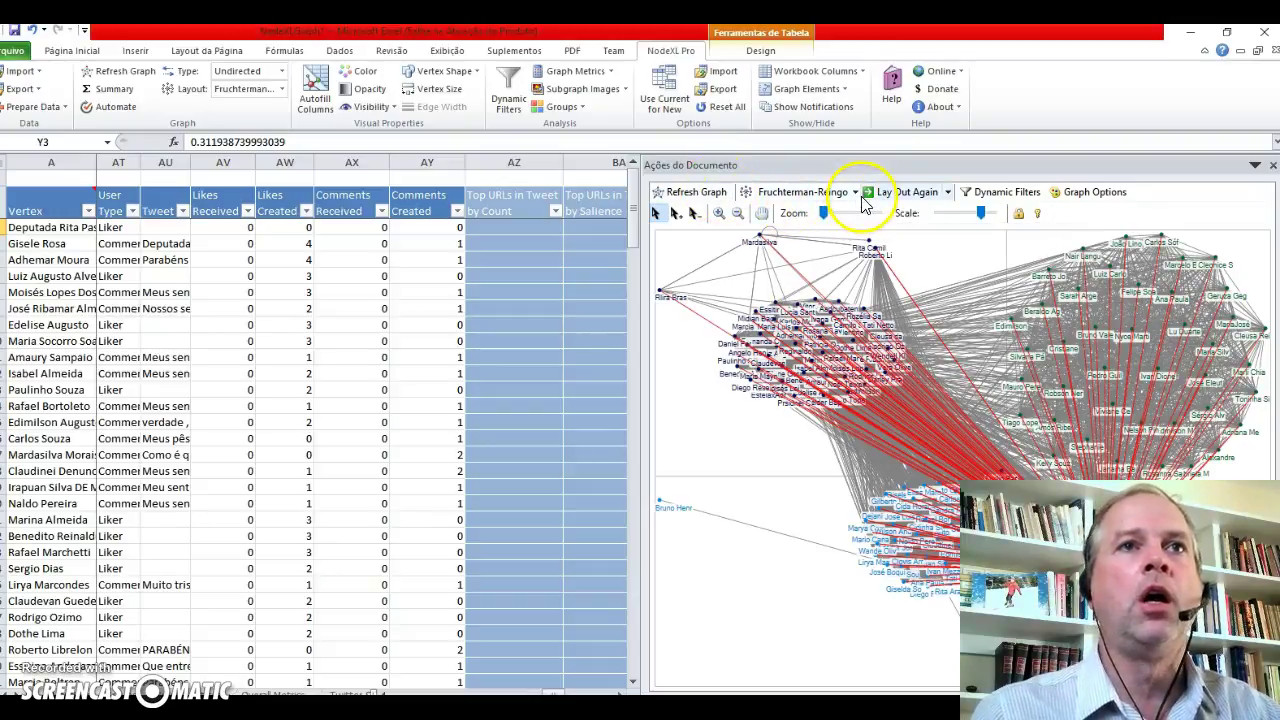
left_click(856, 192)
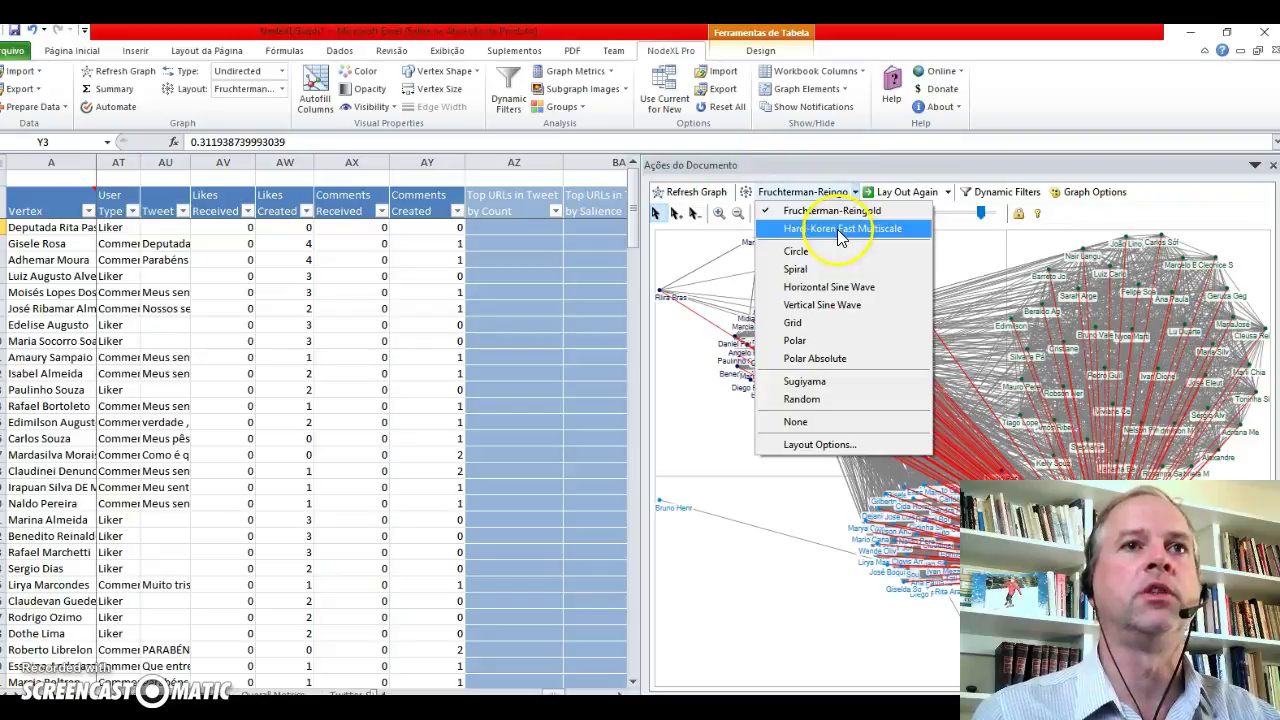
left_click(841, 231)
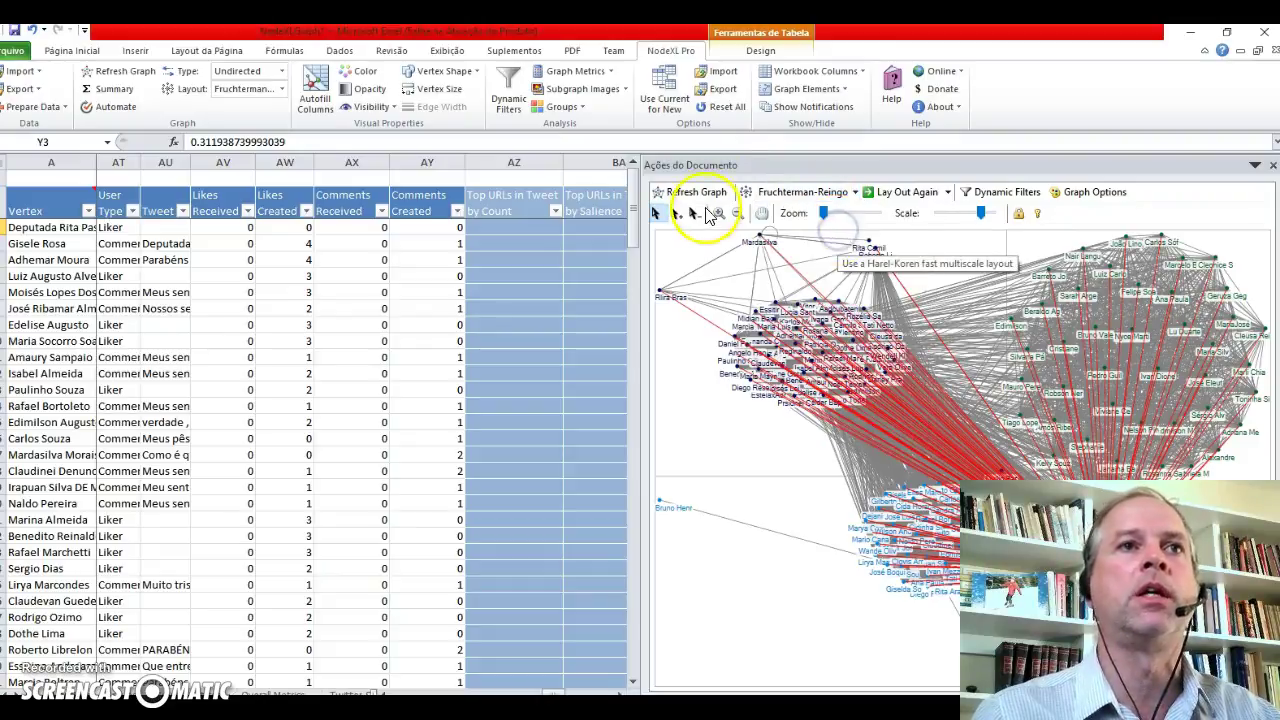
left_click(695, 192)
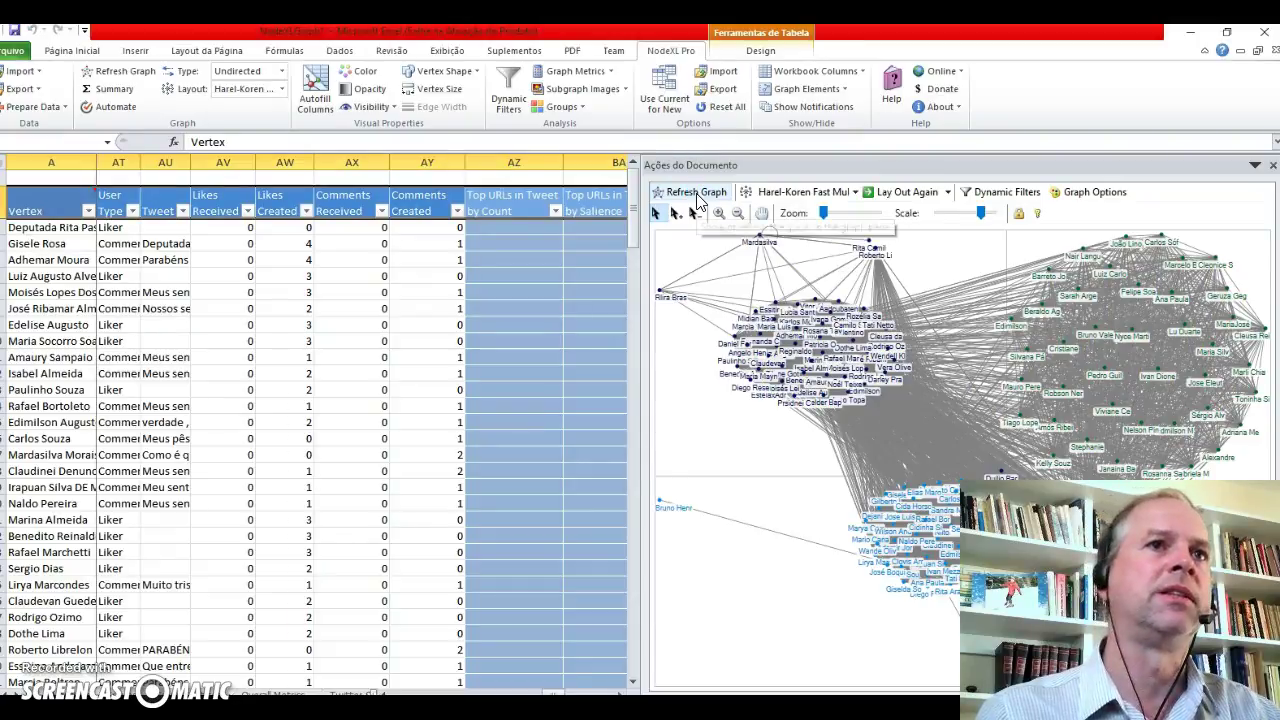
left_click(695, 192)
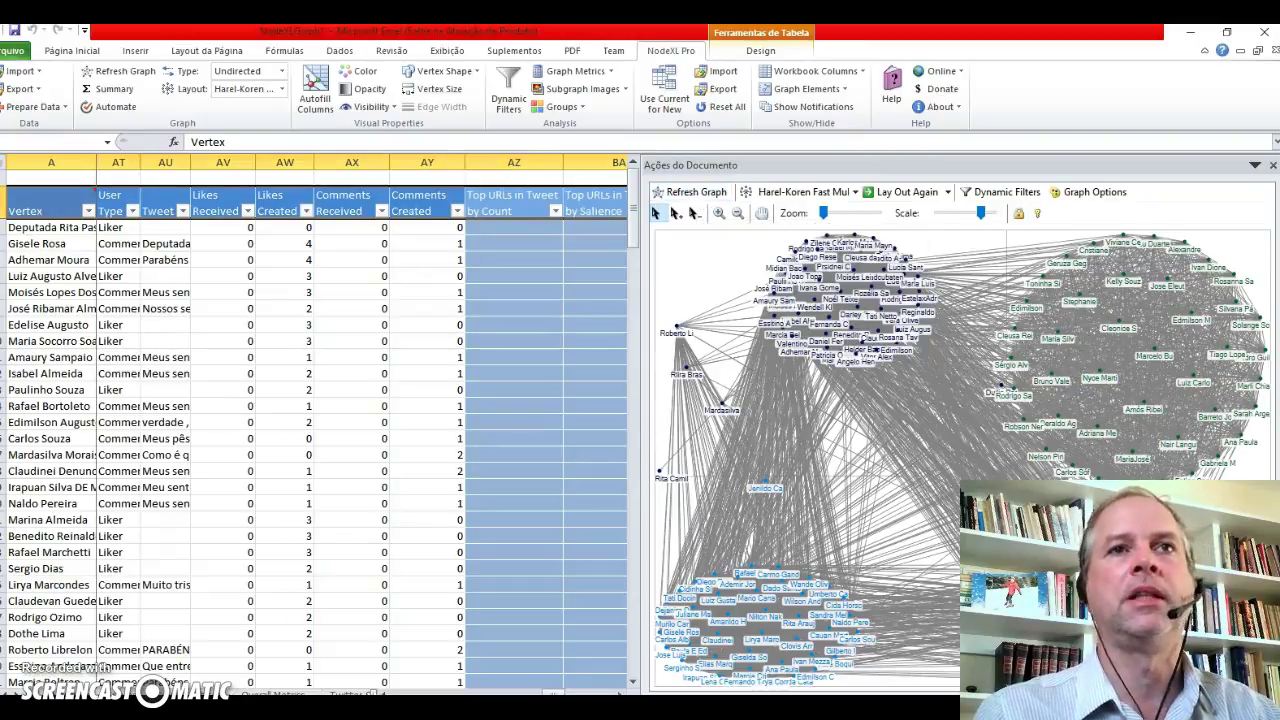
- Apply the Circle layout to the network graph and refresh it
left_click(855, 194)
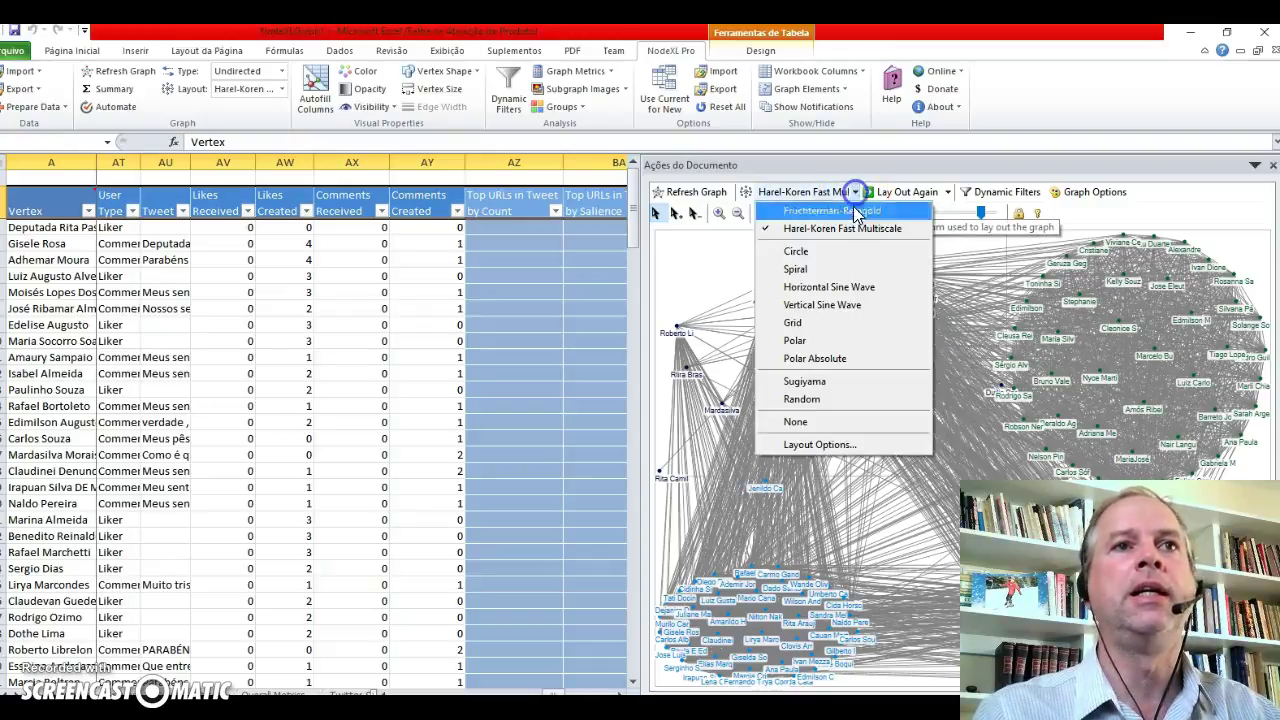
left_click(837, 251)
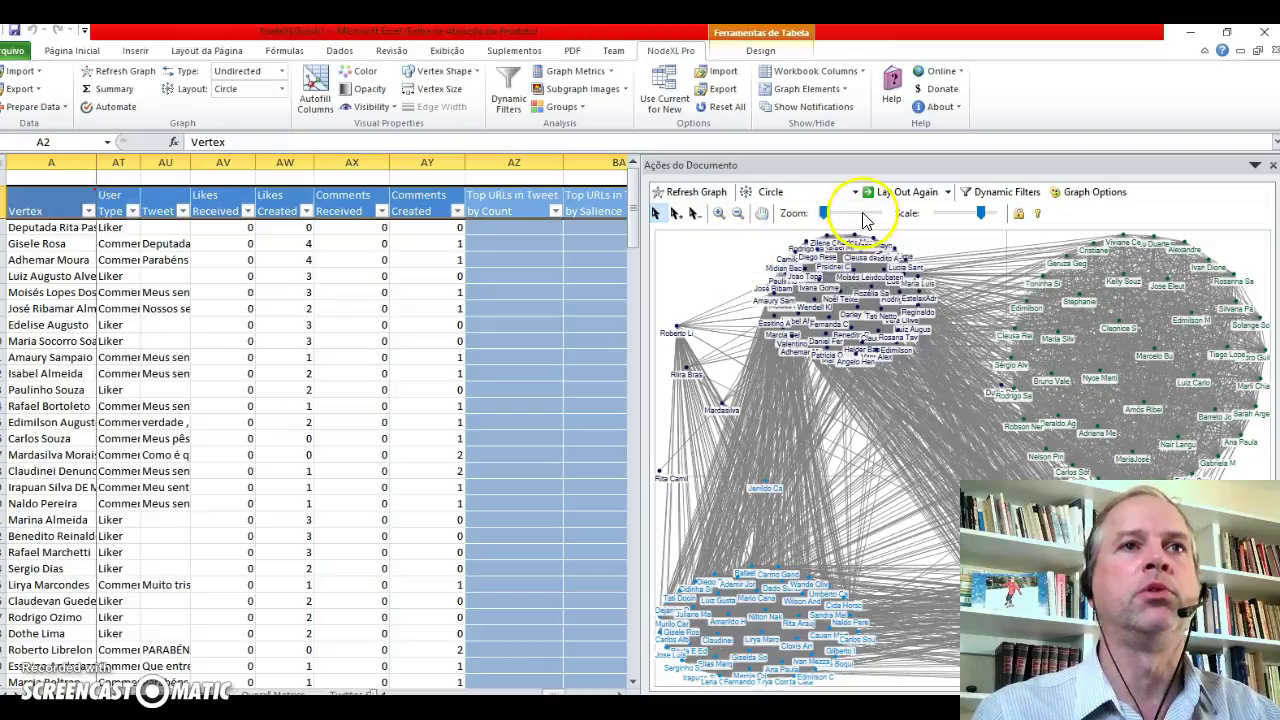
left_click(692, 191)
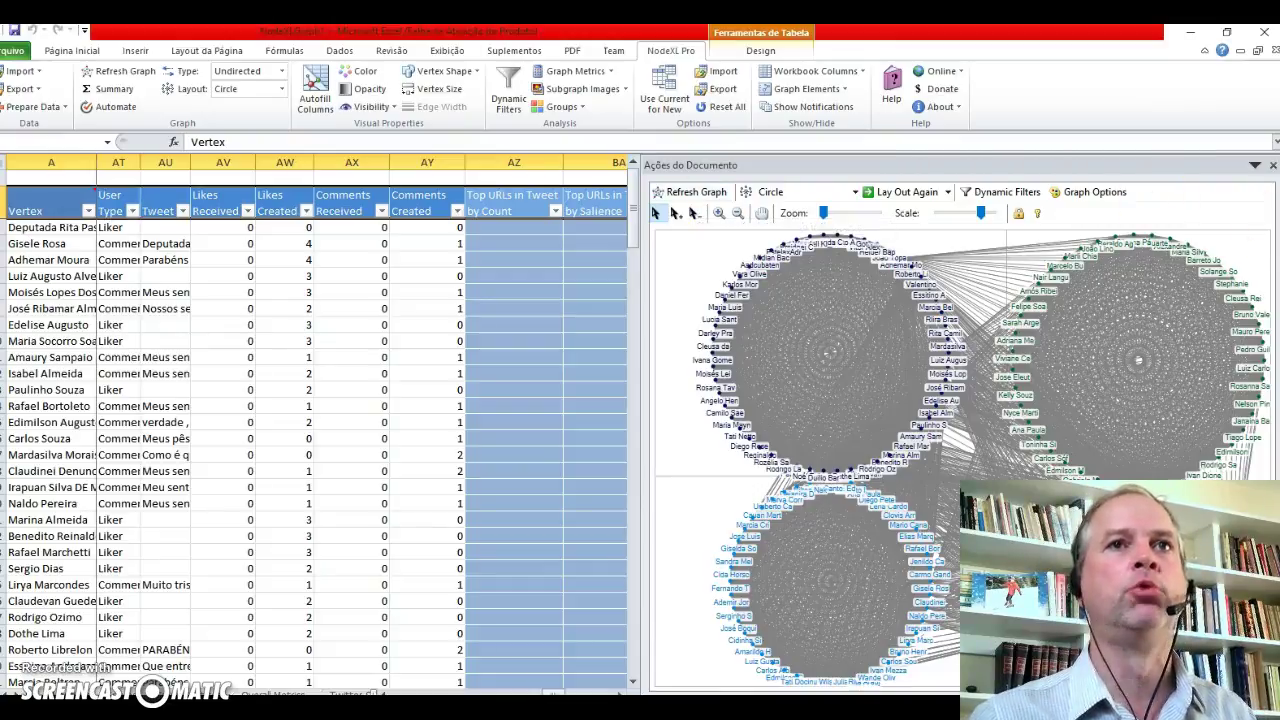
- In Dynamic Filters, set the minimum Degree to 5 and the minimum Betweenness Centrality to 1.0000
left_click(1016, 194)
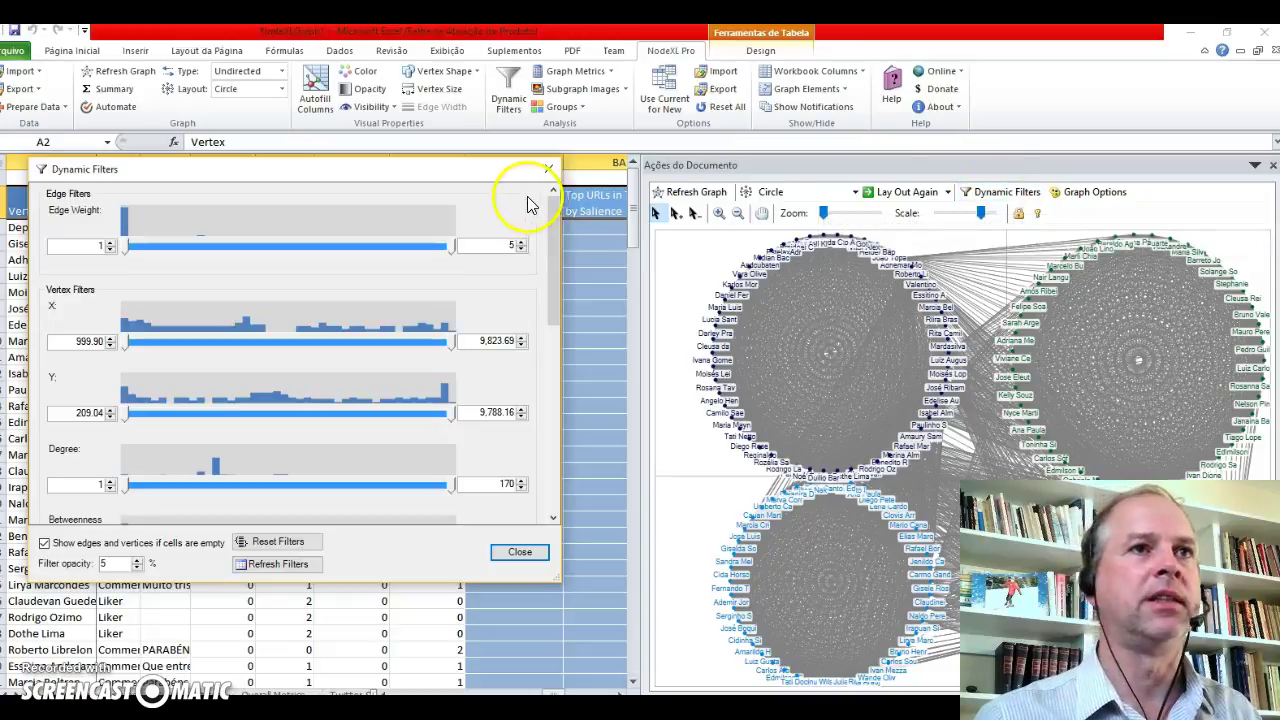
left_click_drag(549, 217, 551, 280)
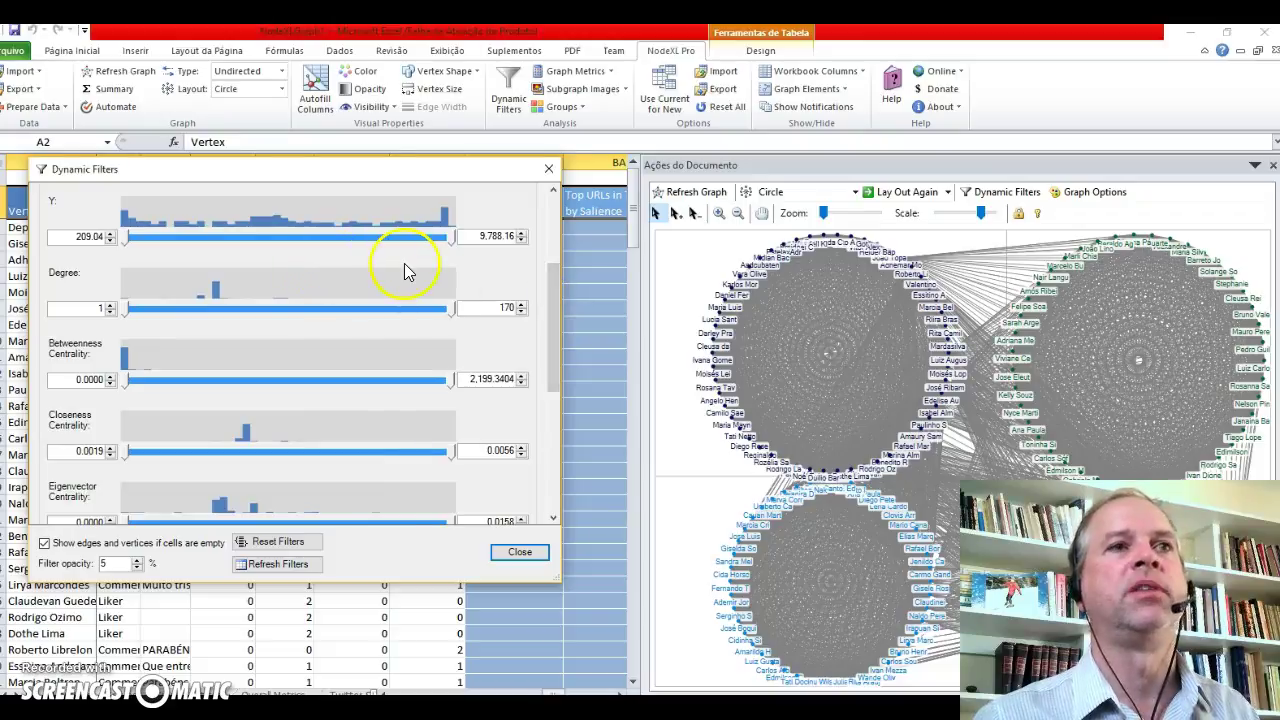
left_click(110, 304)
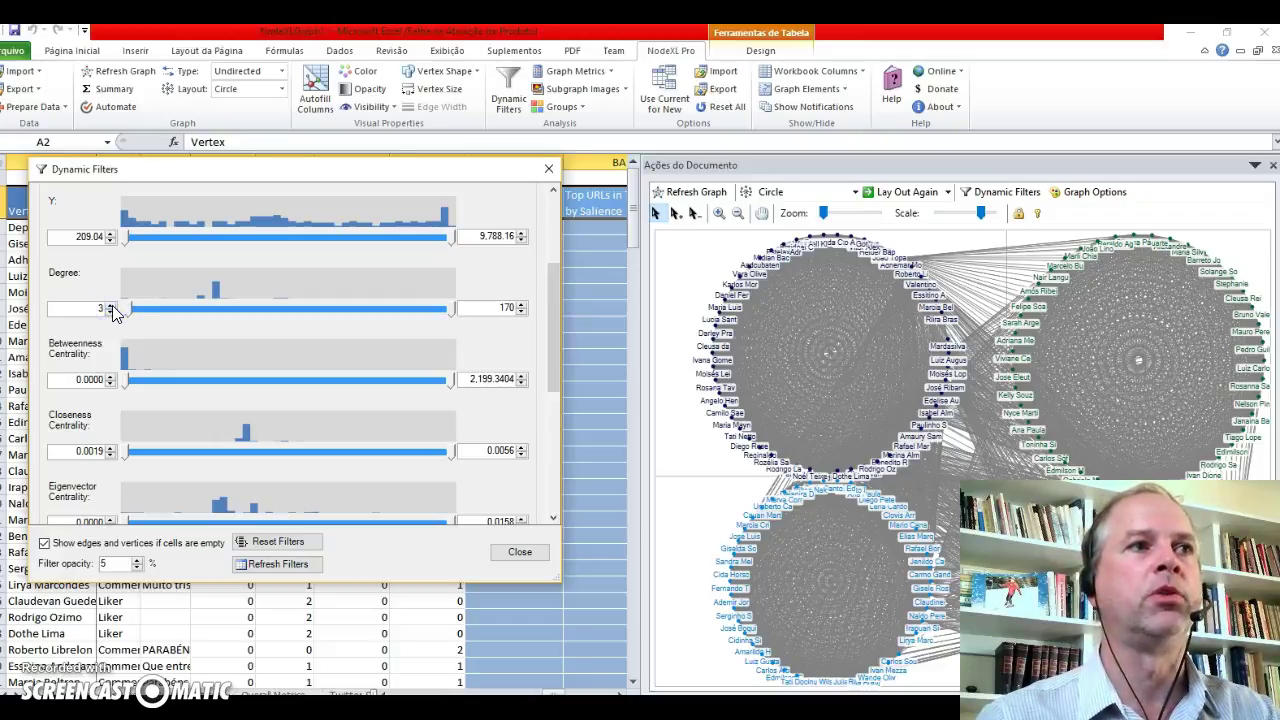
left_click(110, 304)
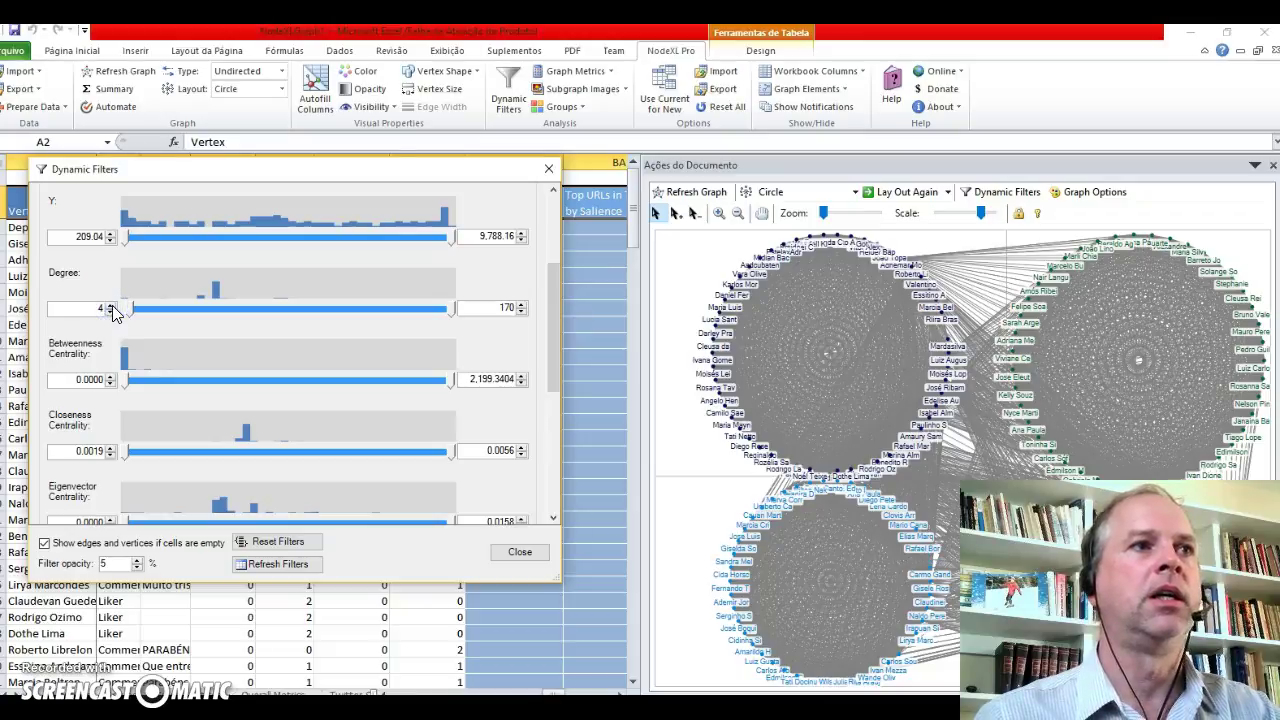
left_click(111, 305)
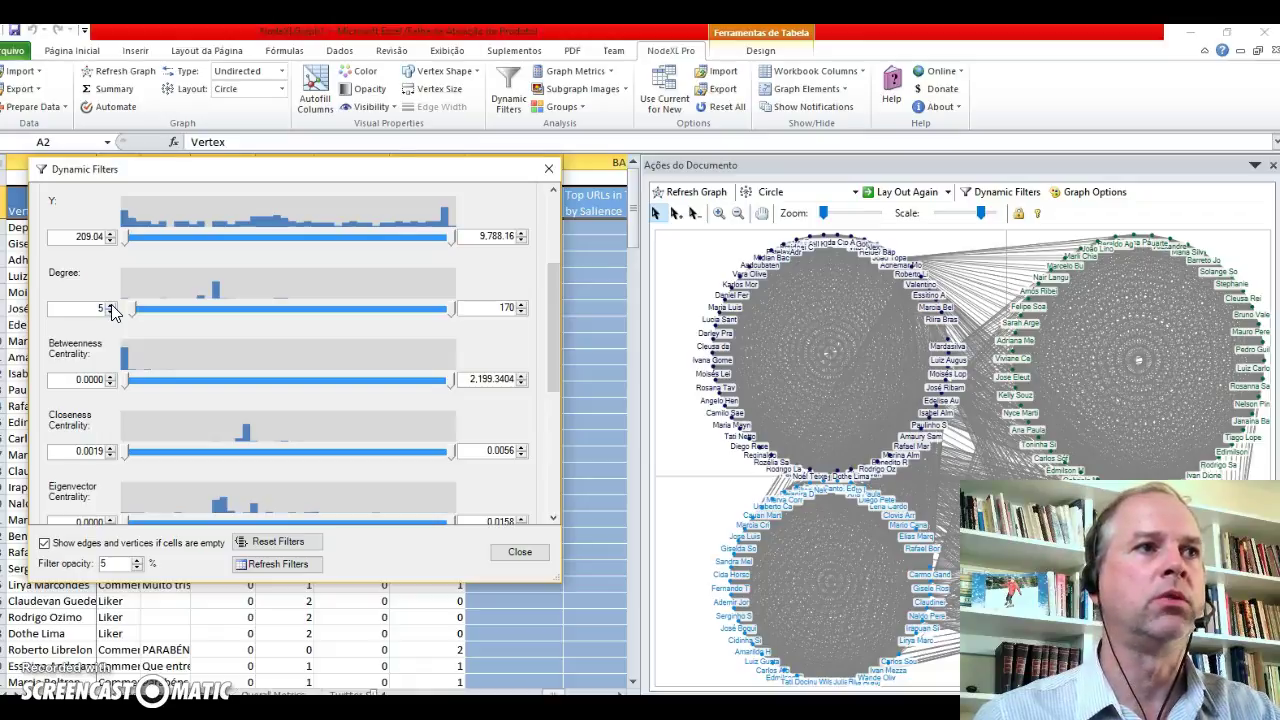
left_click(111, 376)
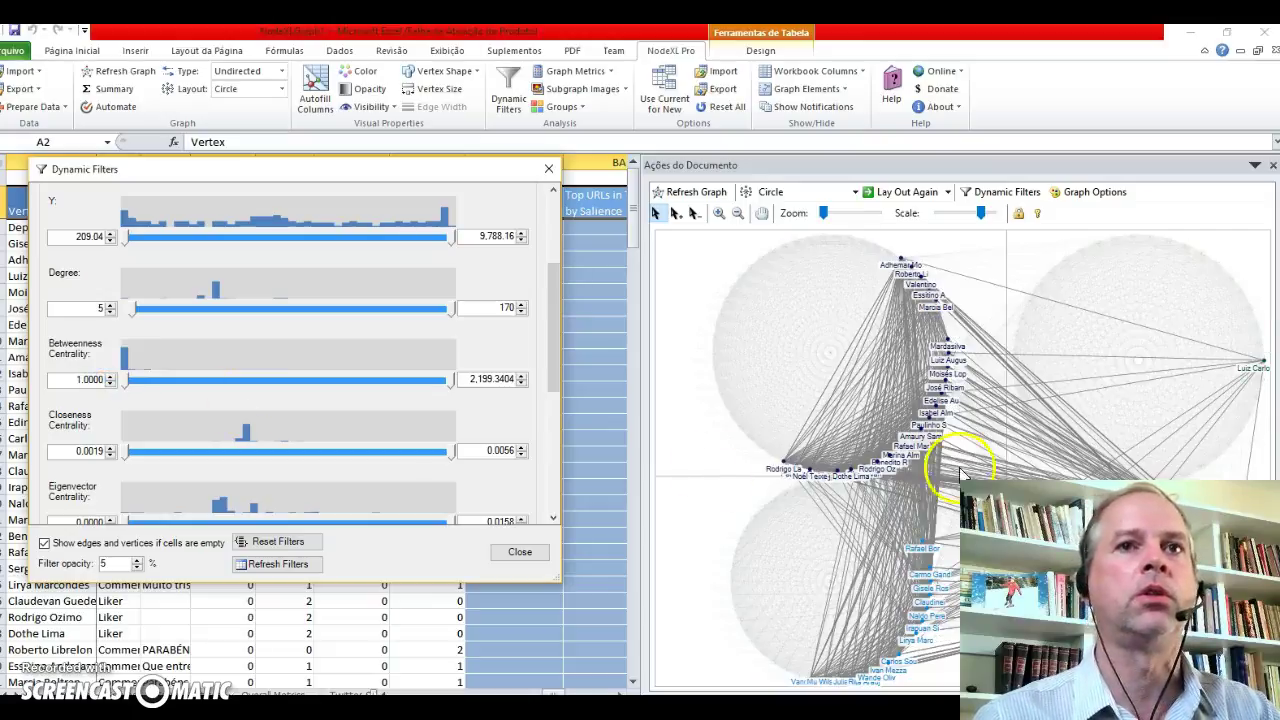
- Lay out the filtered graph with the Fruchterman-Reingold algorithm and refresh it
left_click(872, 224)
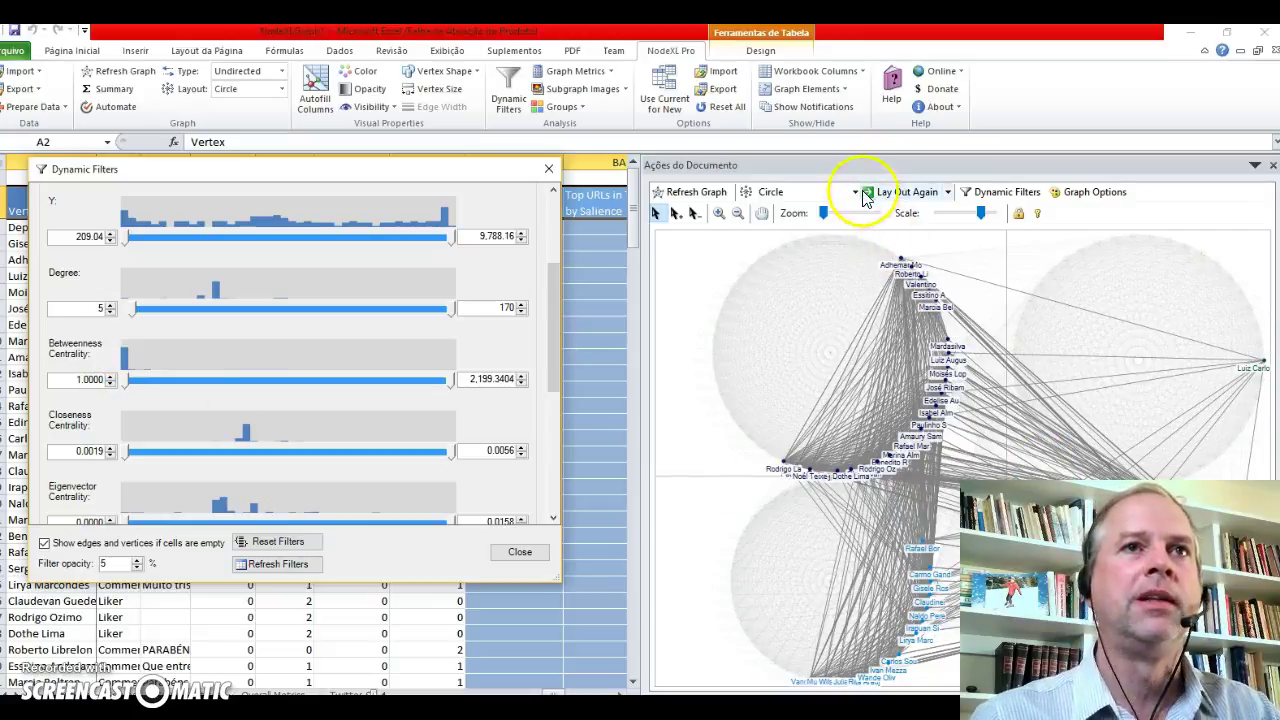
left_click(855, 191)
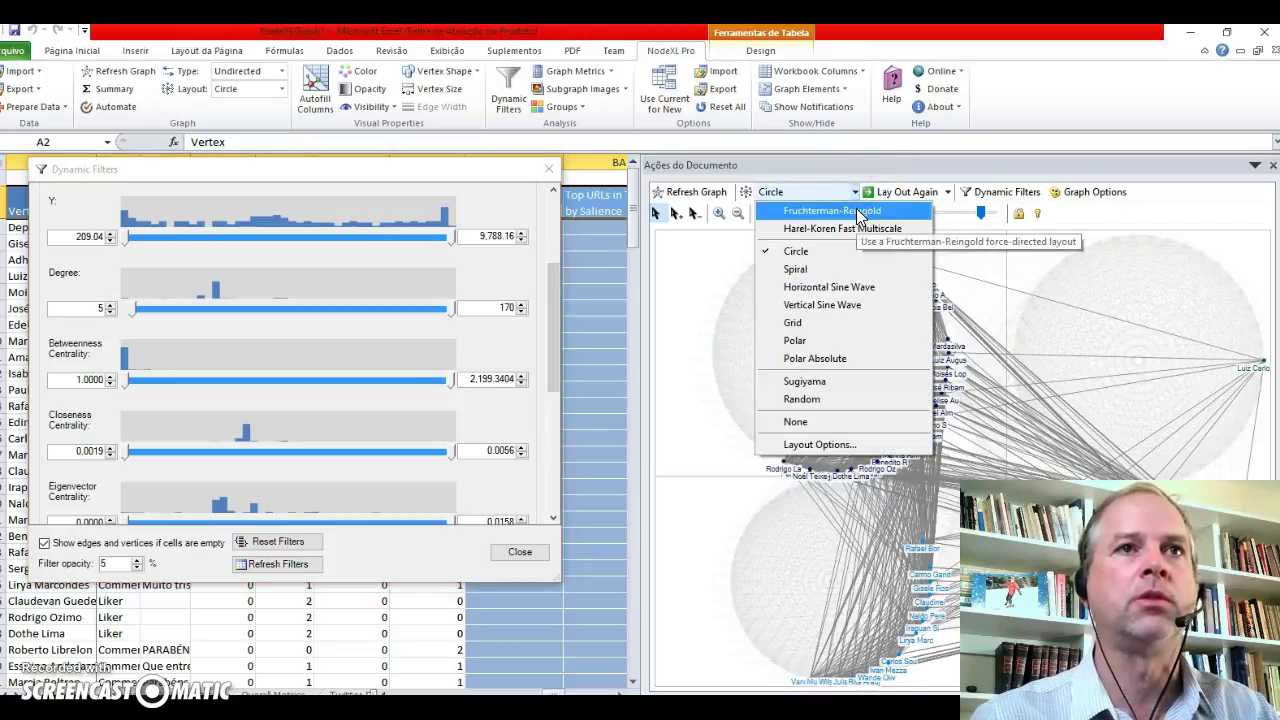
left_click(858, 214)
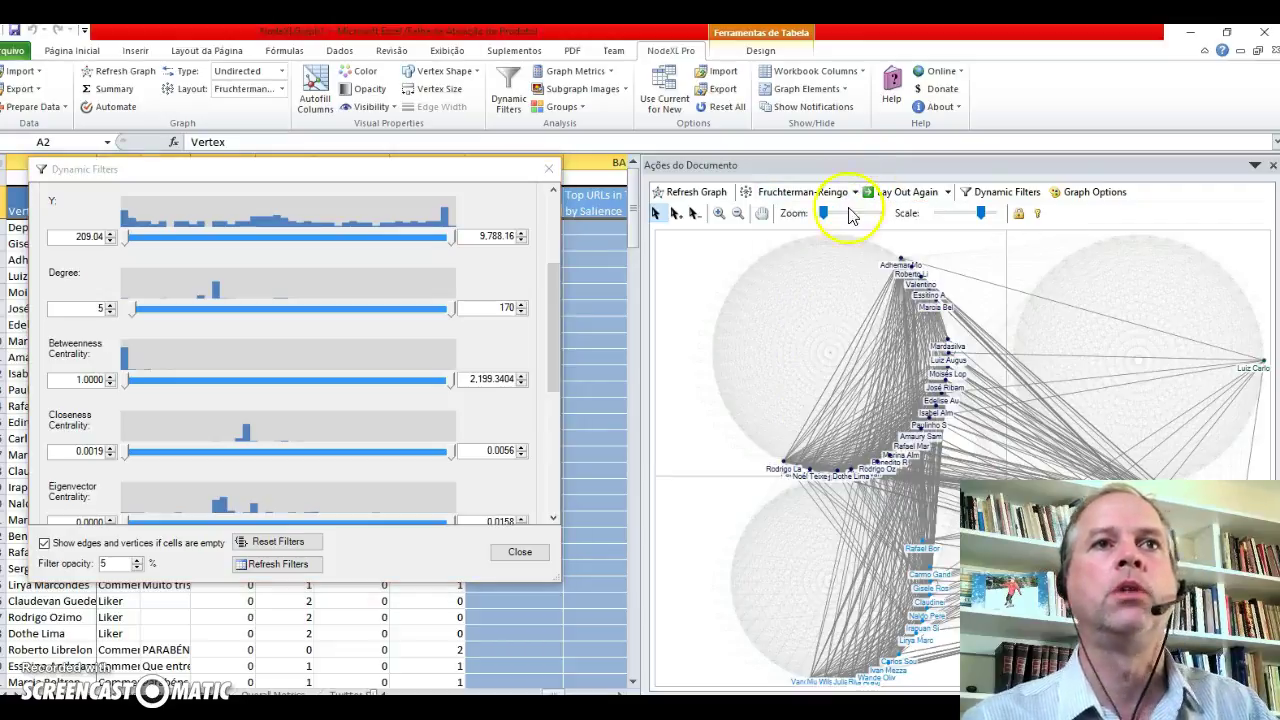
left_click(660, 196)
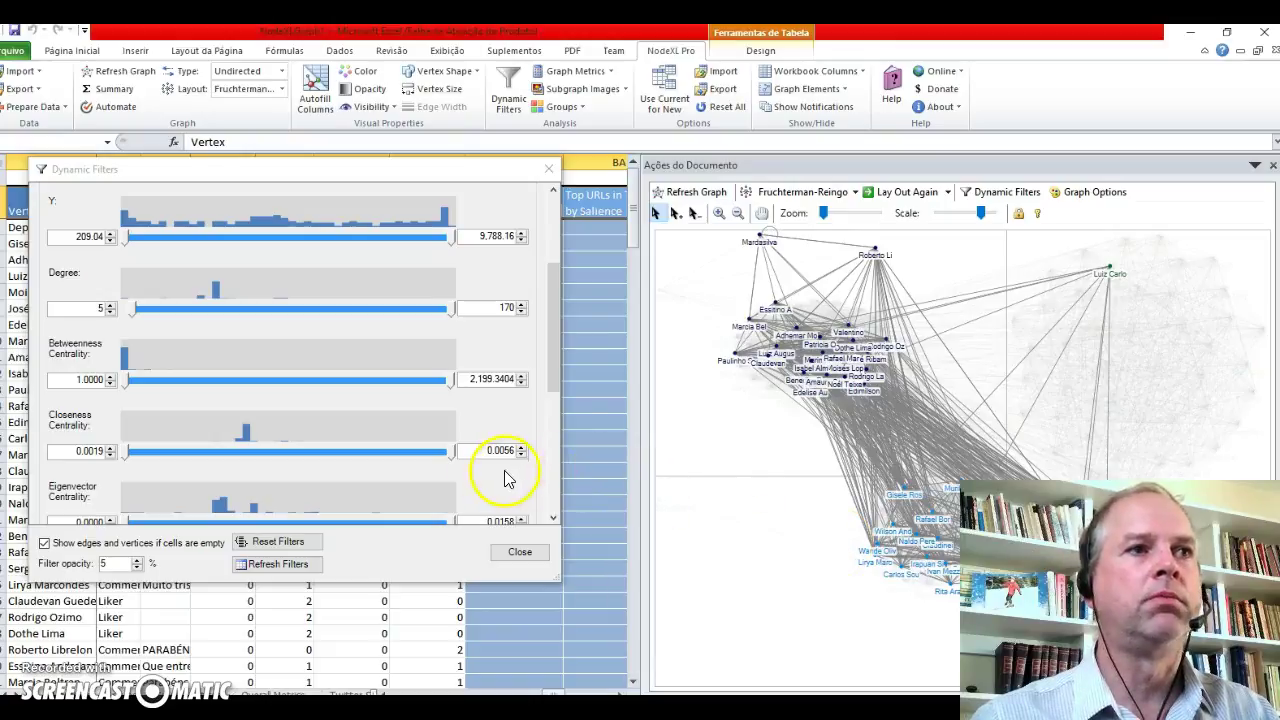
- Set the minimum Closeness Centrality filter to 0.0034 and close the dynamic filters
left_click(111, 449)
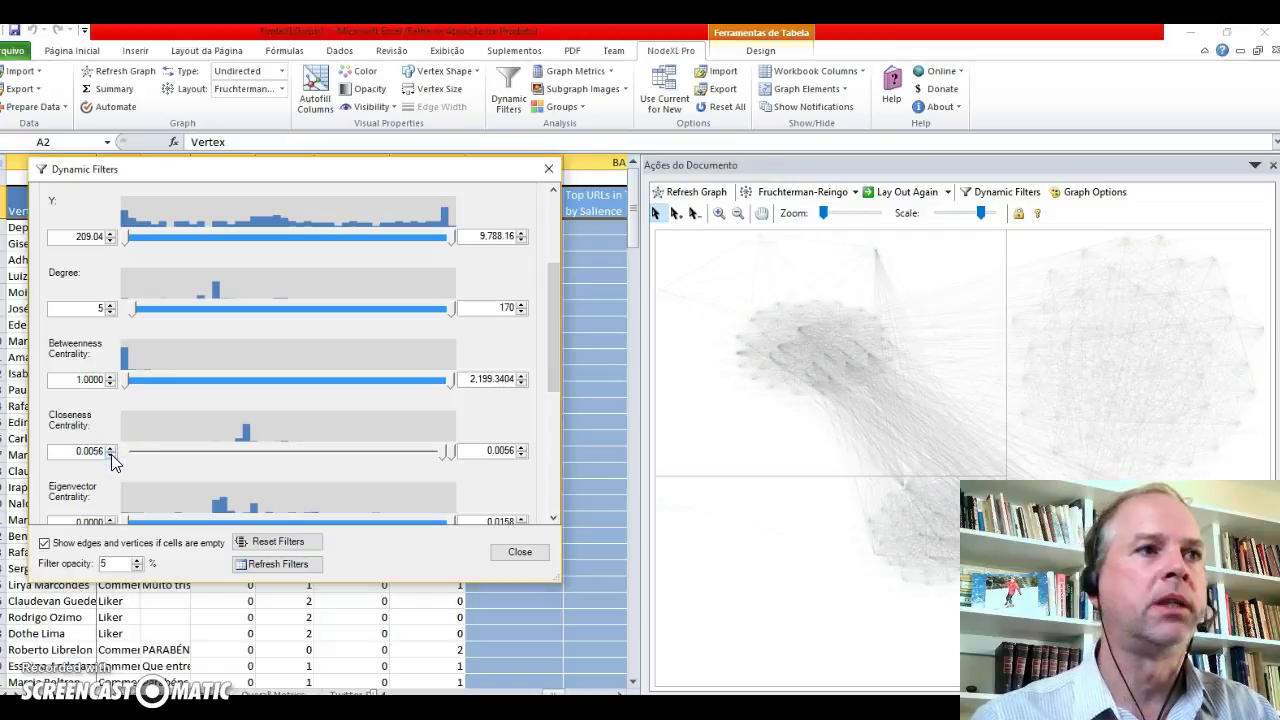
left_click_drag(440, 455, 258, 445)
left_click(231, 450)
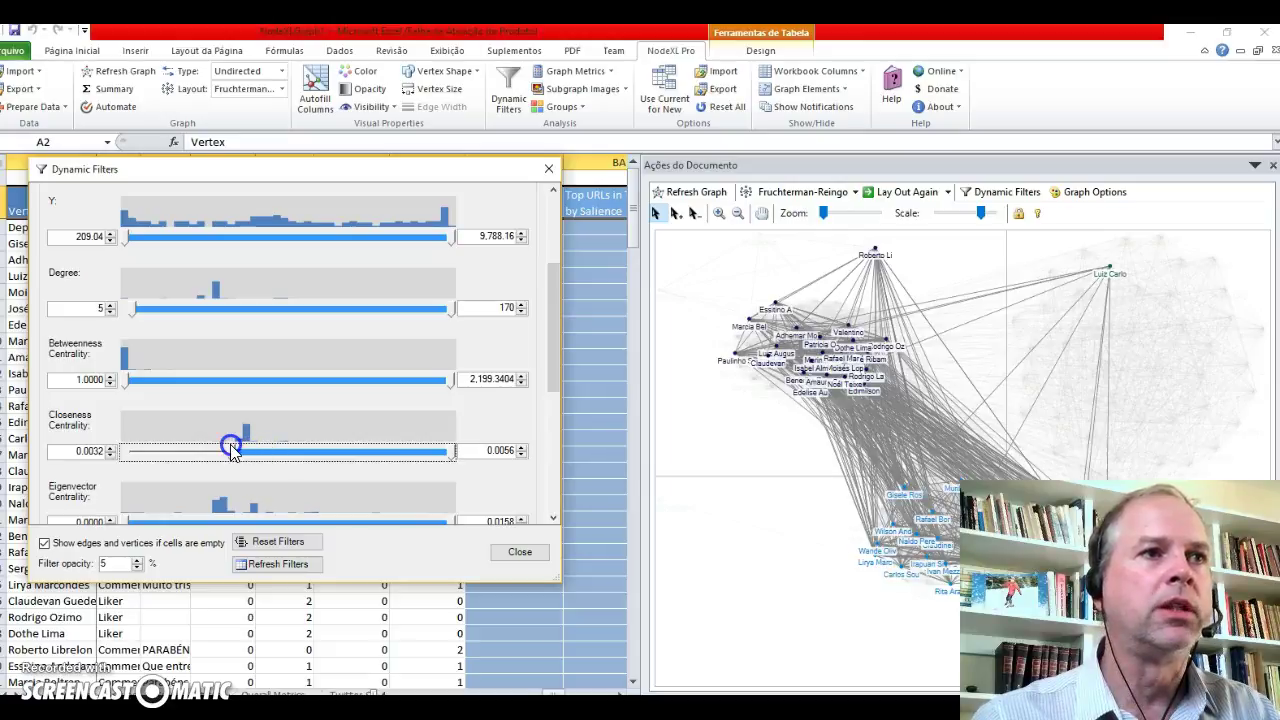
left_click_drag(236, 450, 249, 451)
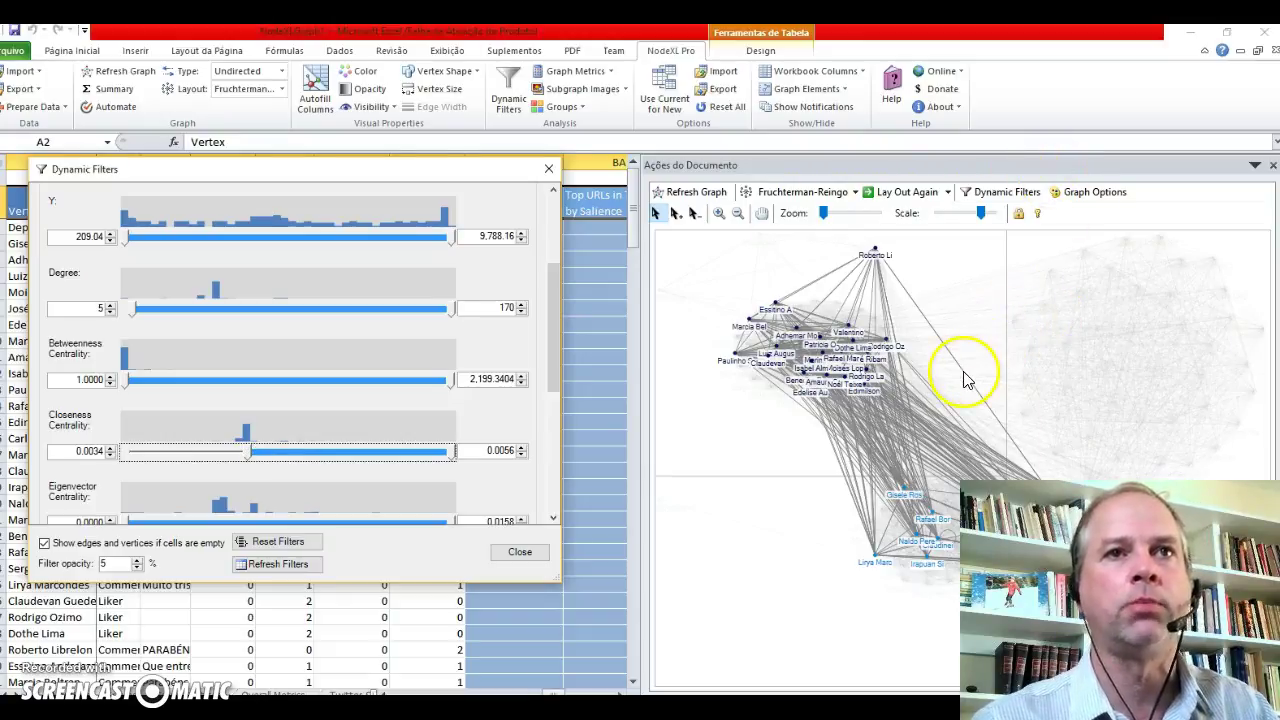
mouse_move(880, 258)
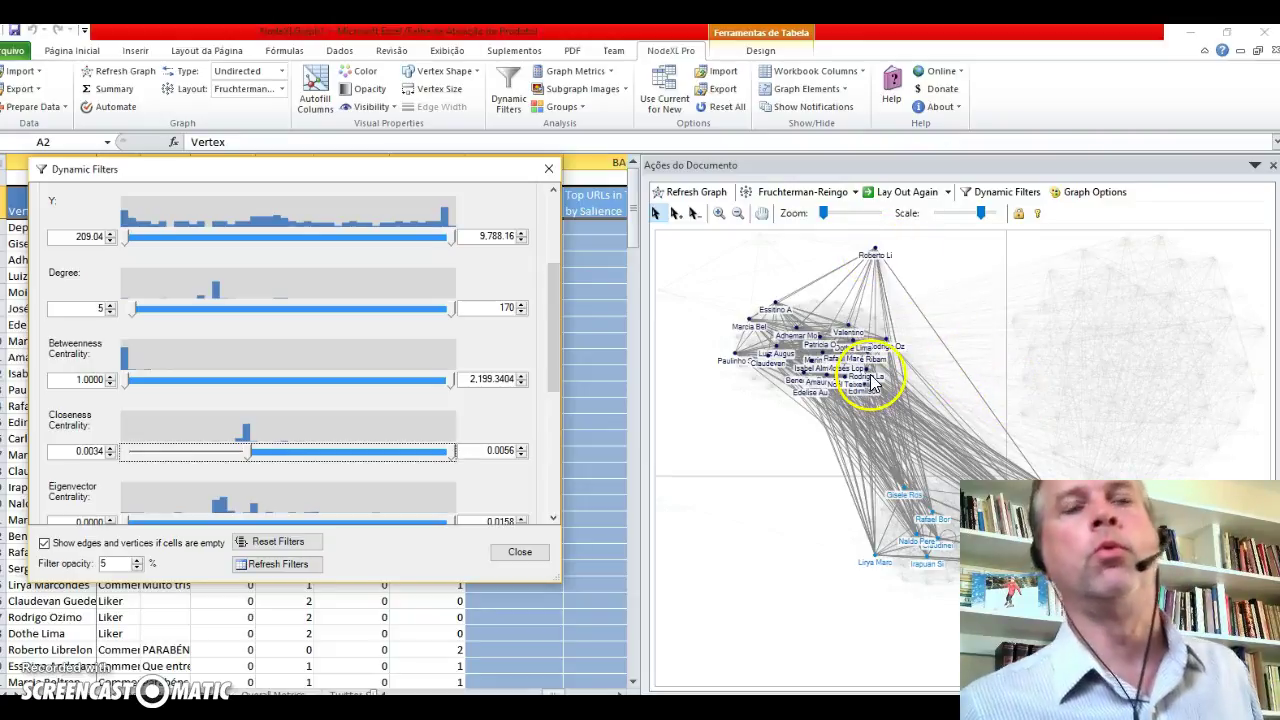
mouse_move(872, 383)
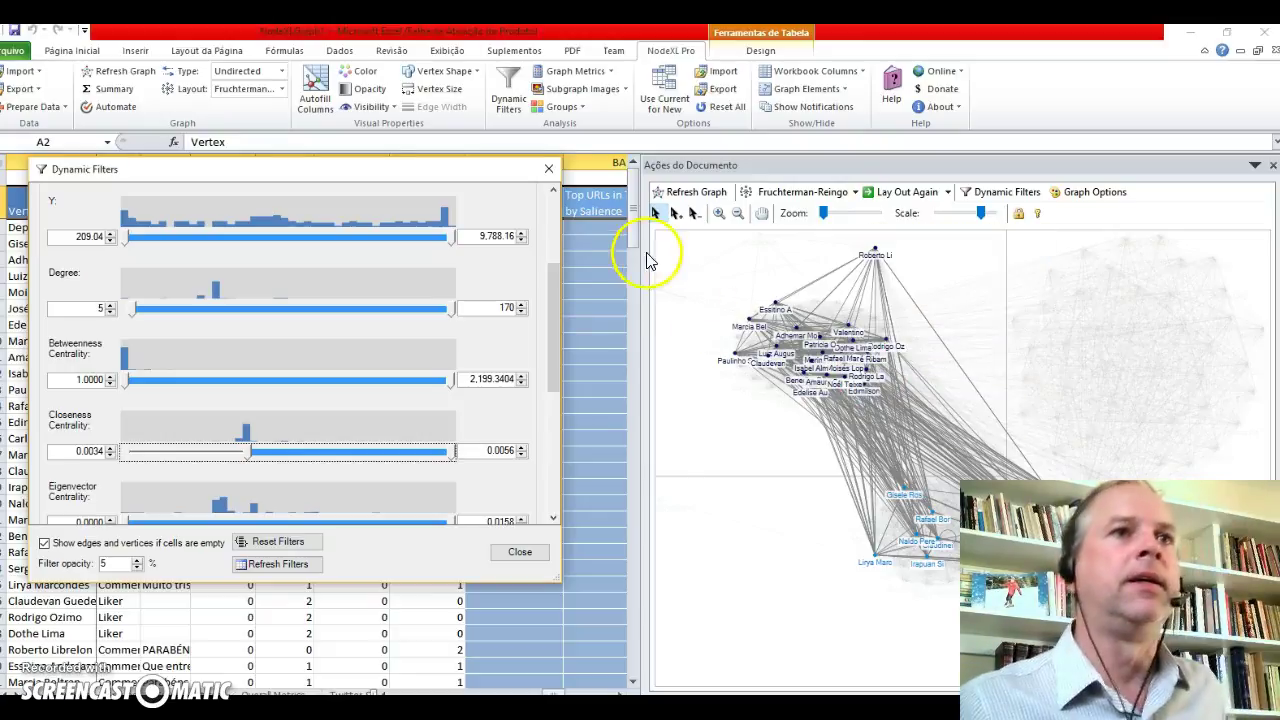
left_click_drag(558, 311, 558, 370)
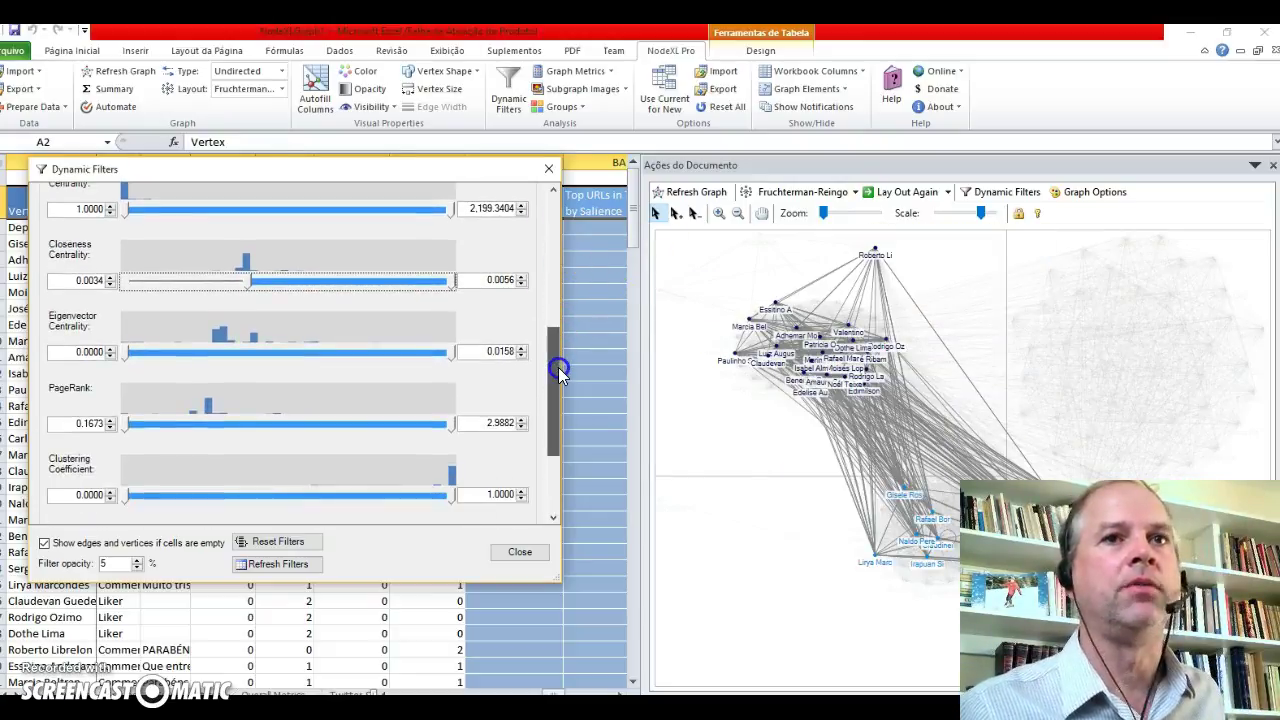
left_click(517, 555)
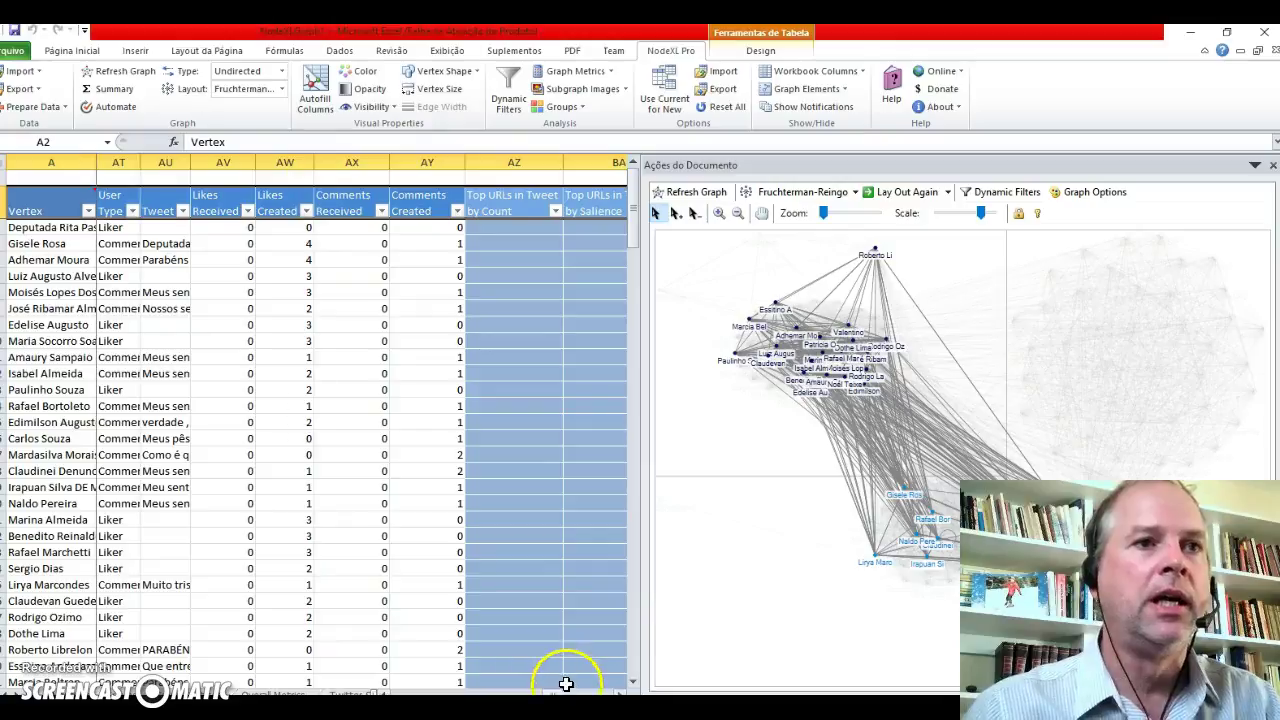
- Return to the Visual Properties columns of the vertex table and open Autofill Columns
left_click_drag(620, 694, 385, 685)
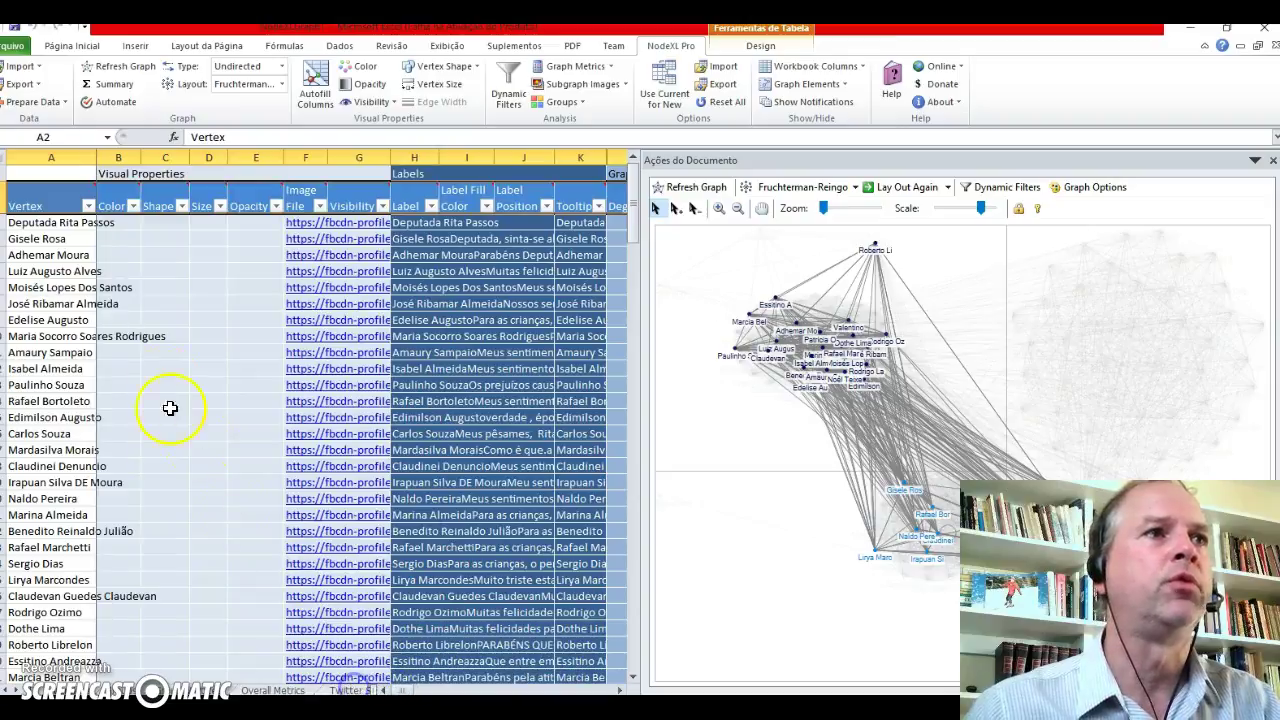
mouse_move(97, 195)
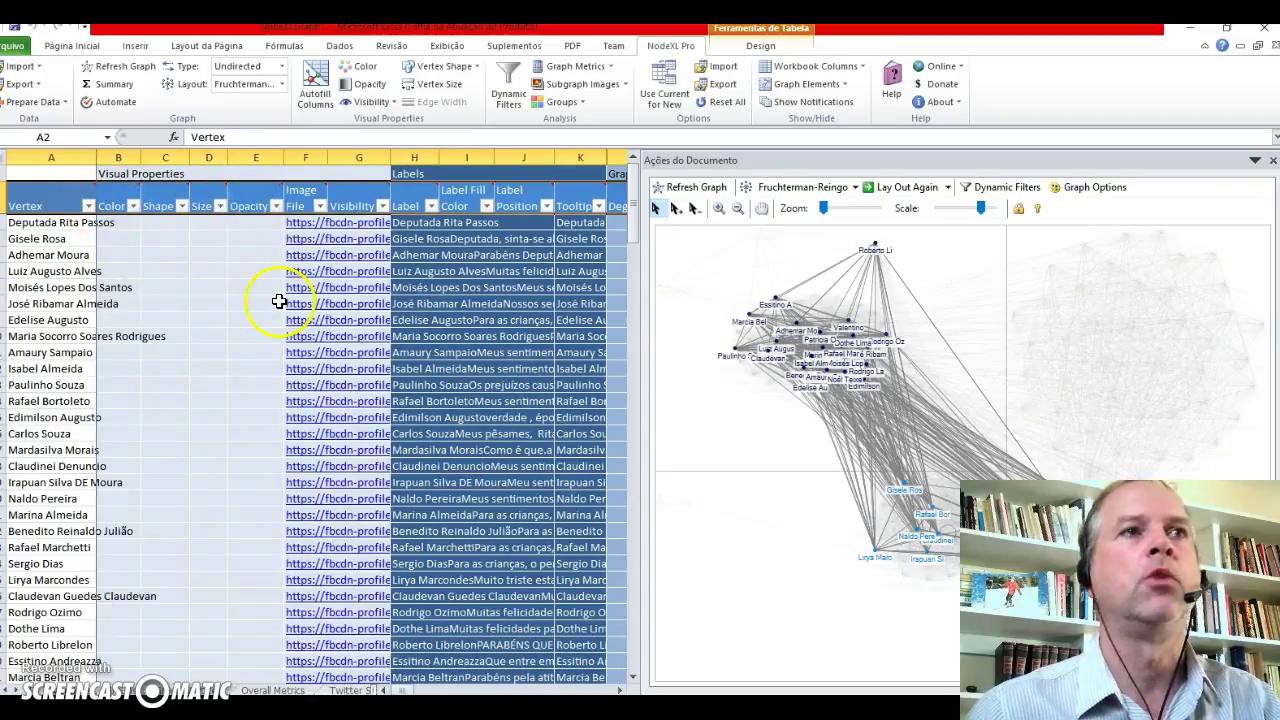
left_click(314, 104)
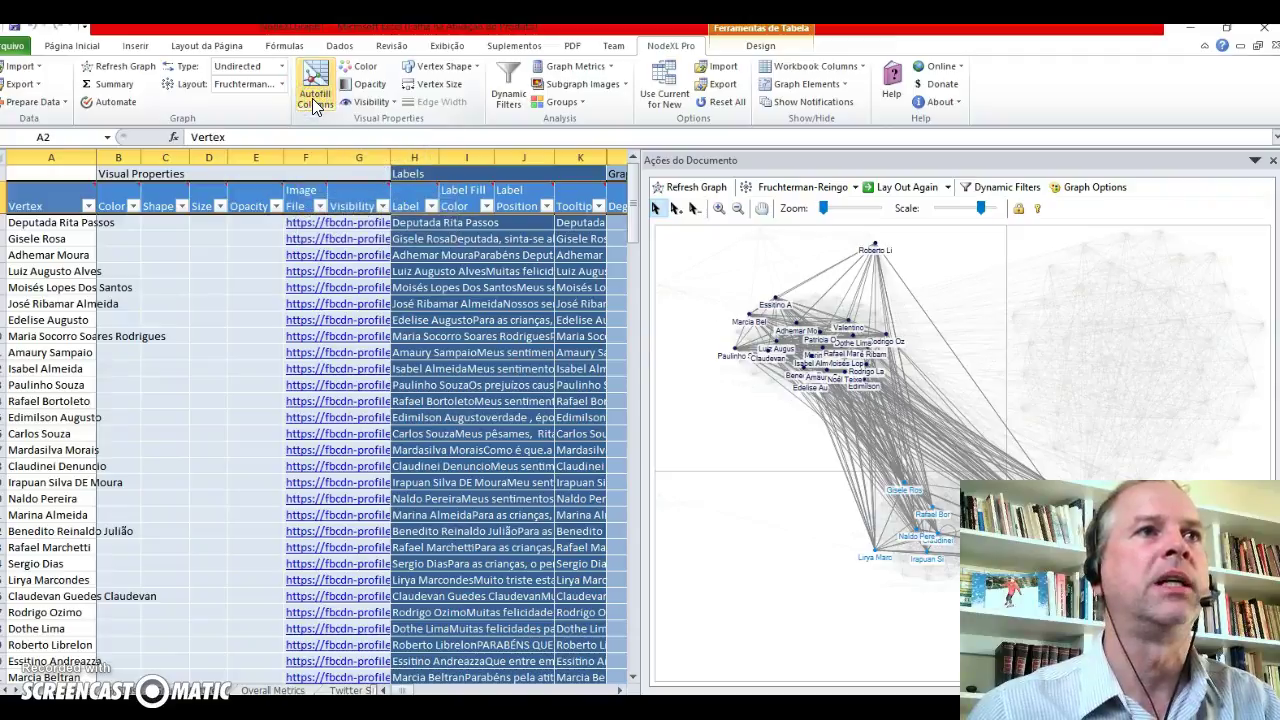